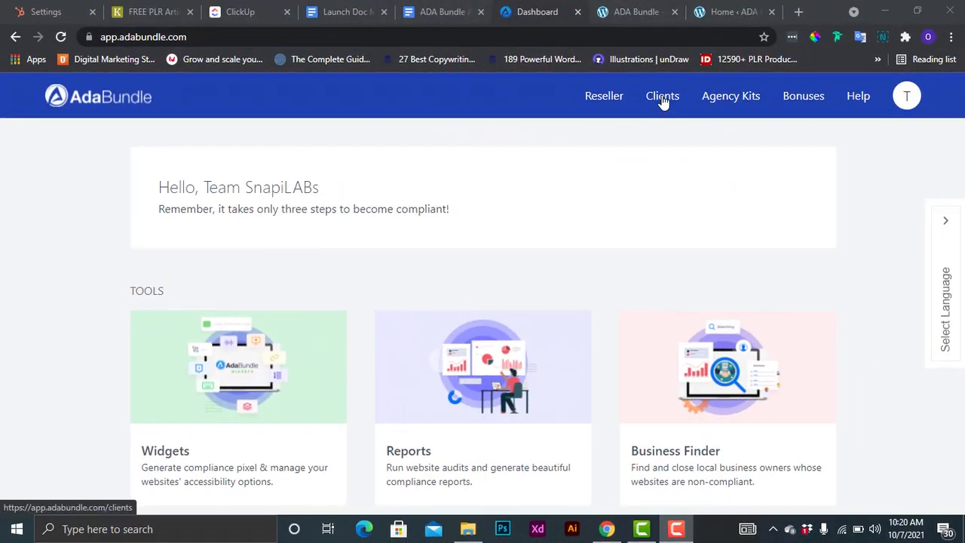
From the Clients page, create a new client with the full name, e-mail and a password.
{"action": "left_click", "coordinate": [663, 111]}
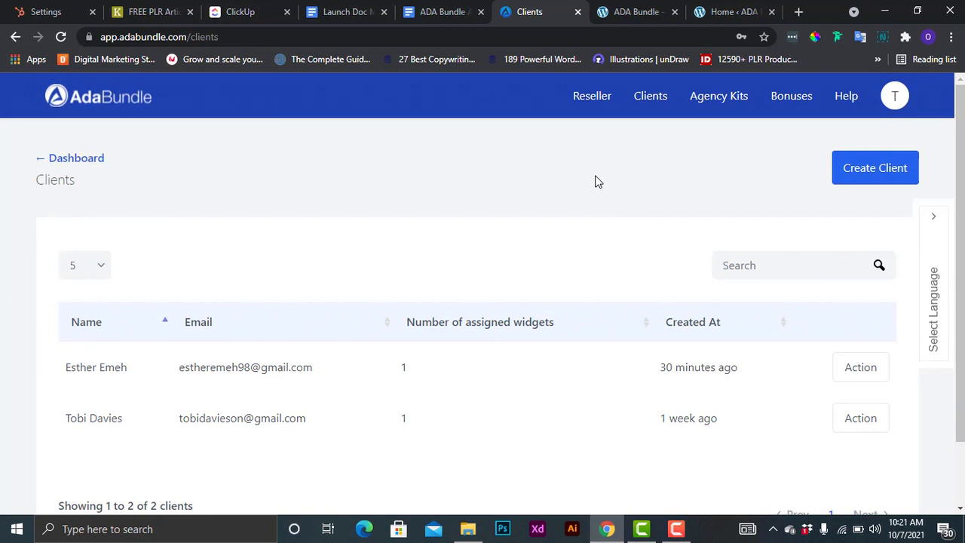
{"action": "left_click", "coordinate": [868, 174]}
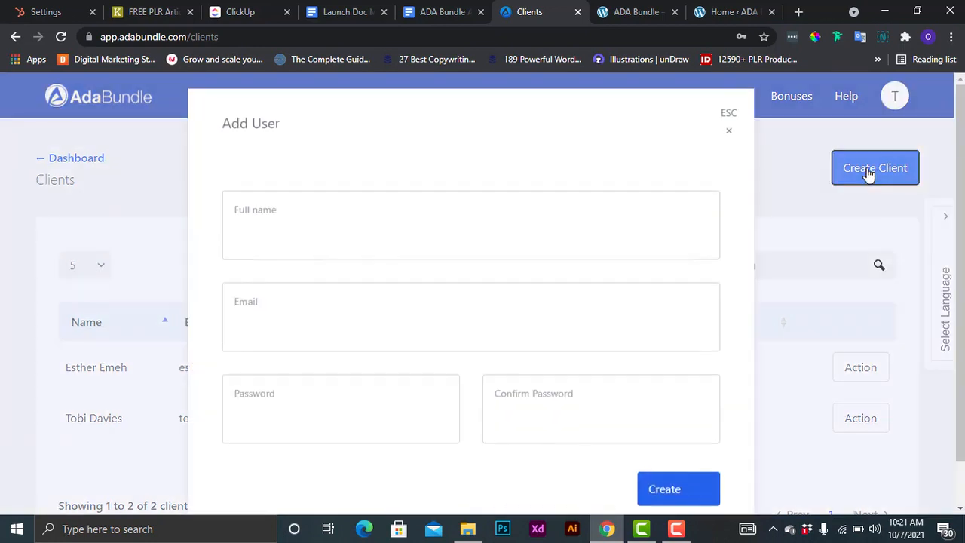
{"action": "left_click", "coordinate": [422, 243]}
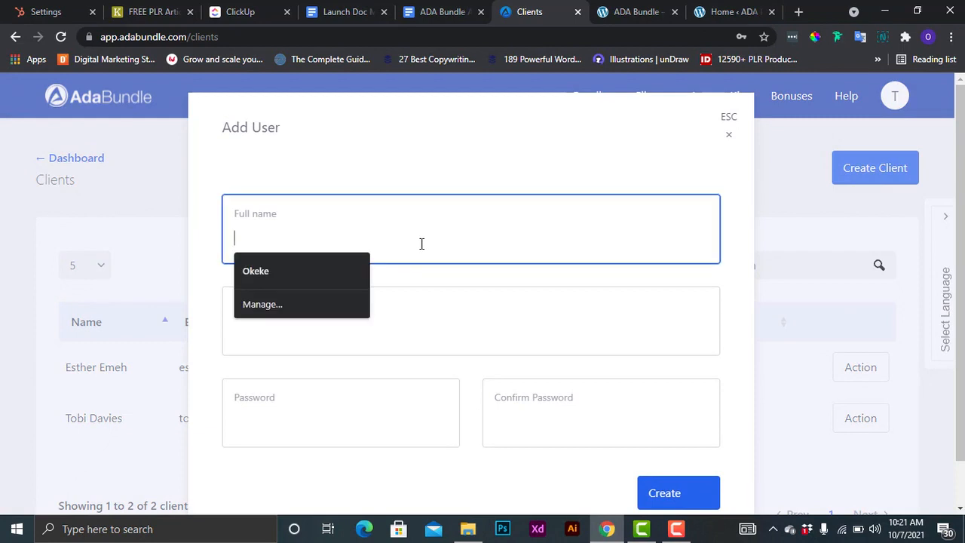
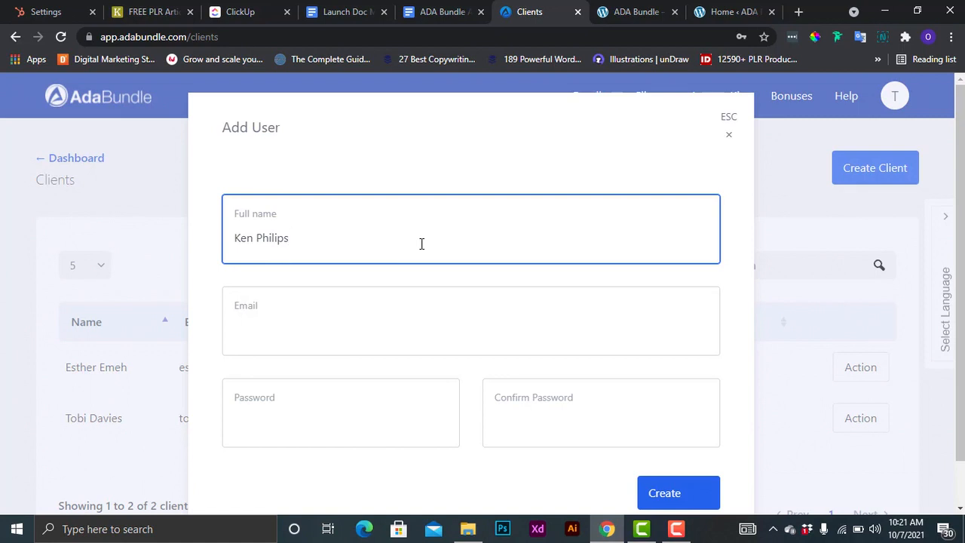
{"action": "left_click", "coordinate": [332, 332]}
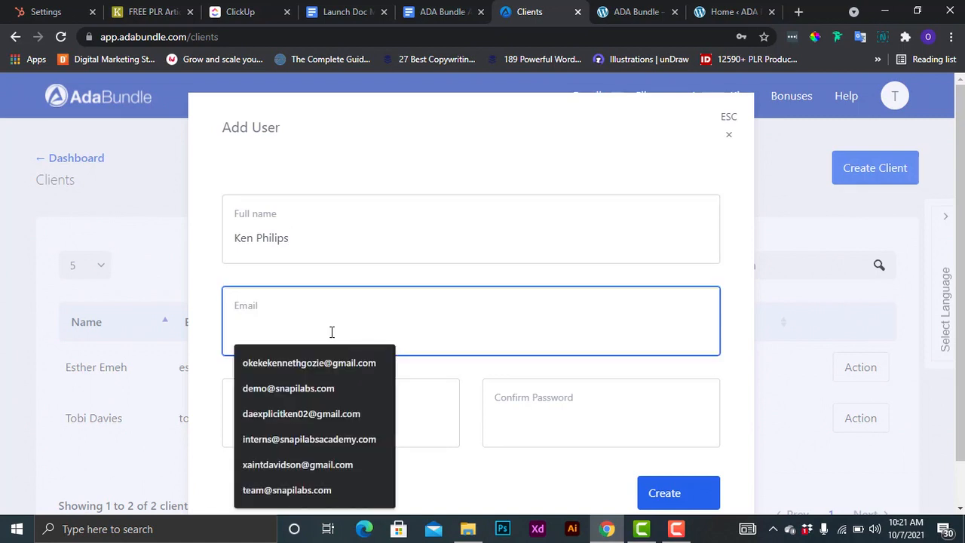
{"action": "left_click", "coordinate": [289, 415]}
{"action": "left_click", "coordinate": [389, 423]}
{"action": "type", "text": "•••"}
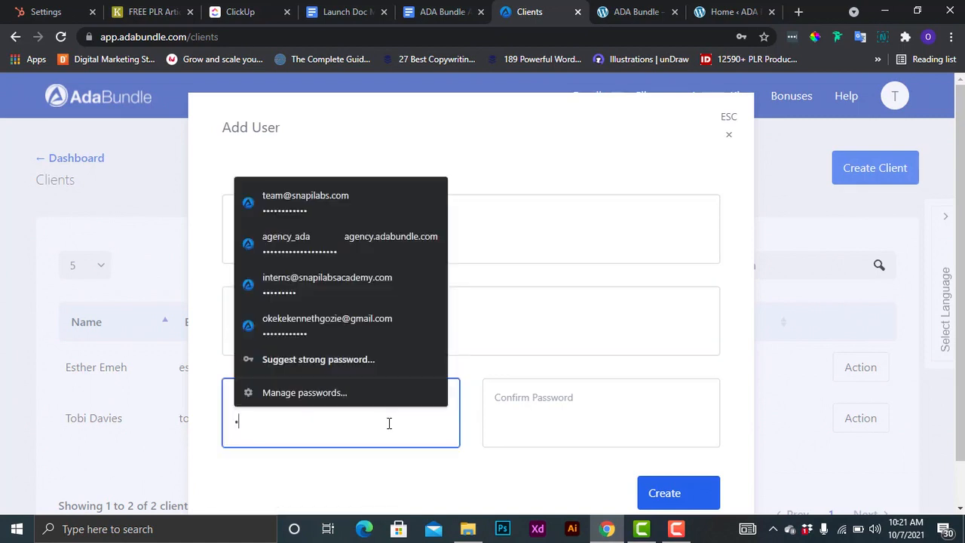
{"action": "type", "text": "•••"}
{"action": "left_click", "coordinate": [570, 431]}
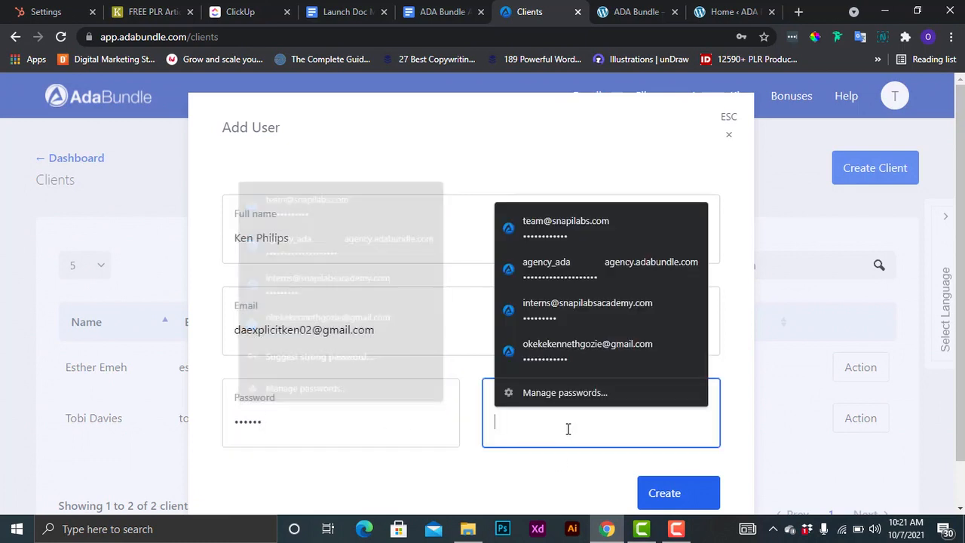
{"action": "type", "text": "••••••"}
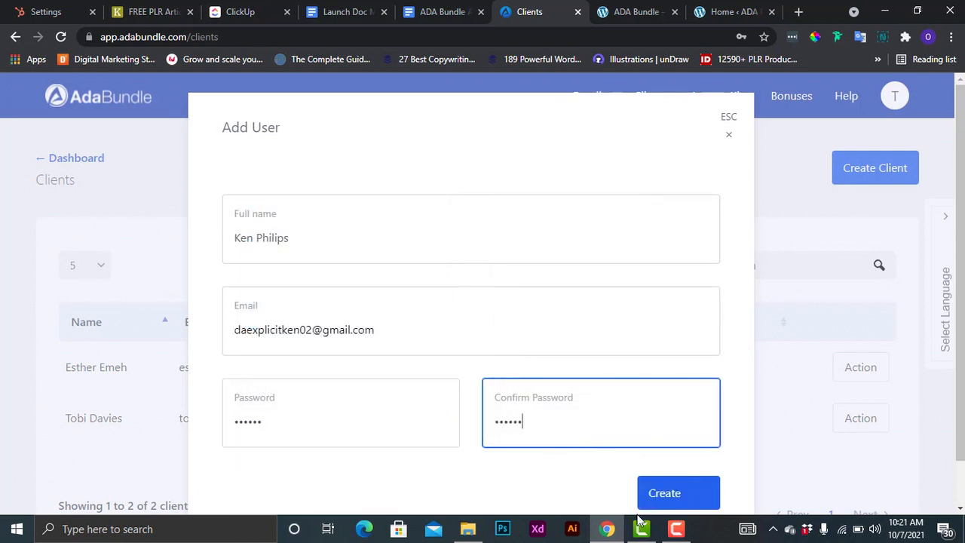
{"action": "left_click", "coordinate": [664, 494]}
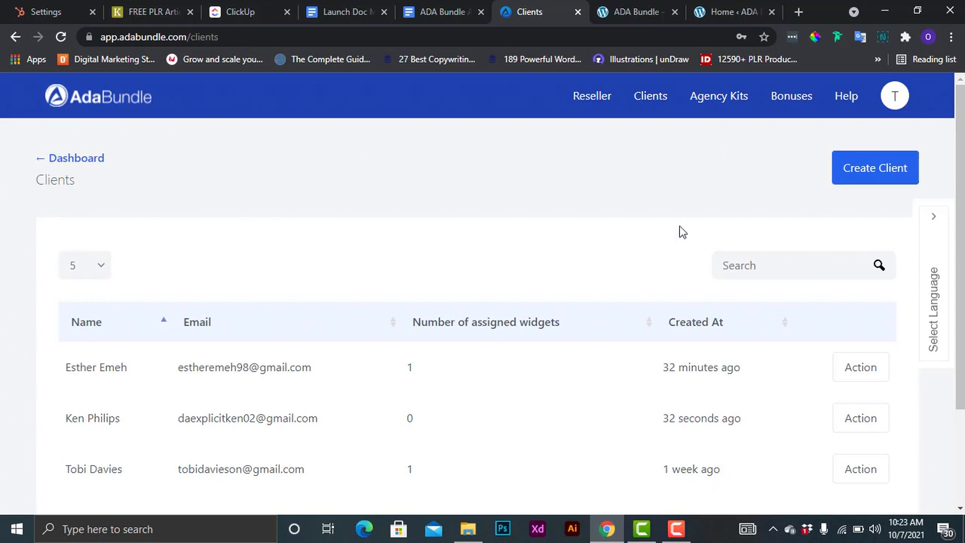
Toggle the agency.adabundle.com widget on and back off for the new client.
{"action": "left_click", "coordinate": [862, 427]}
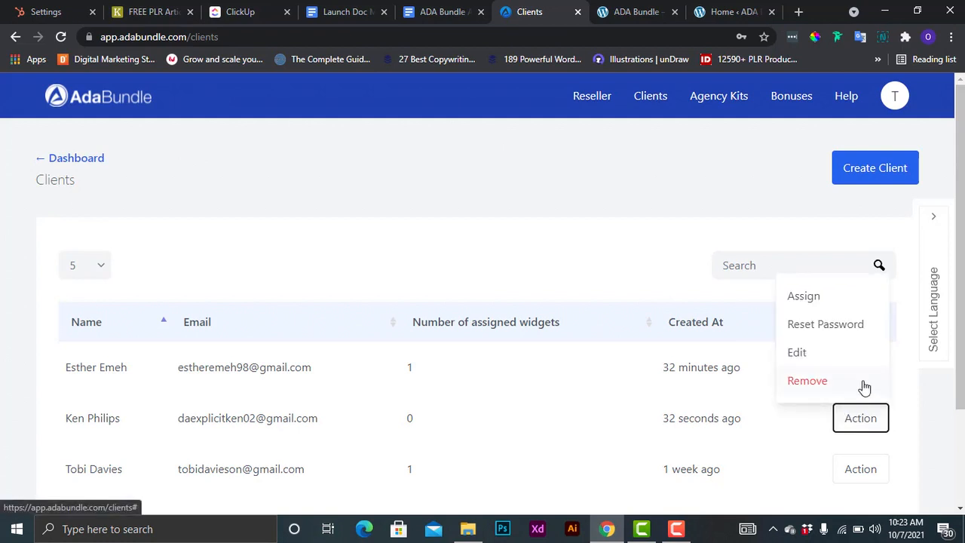
{"action": "left_click", "coordinate": [825, 296]}
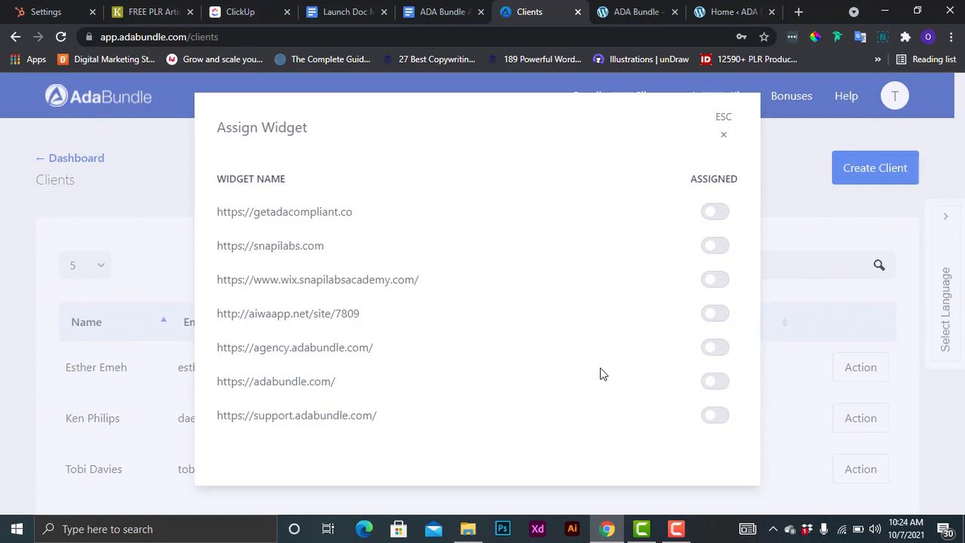
{"action": "left_click", "coordinate": [720, 350]}
{"action": "left_click", "coordinate": [713, 354]}
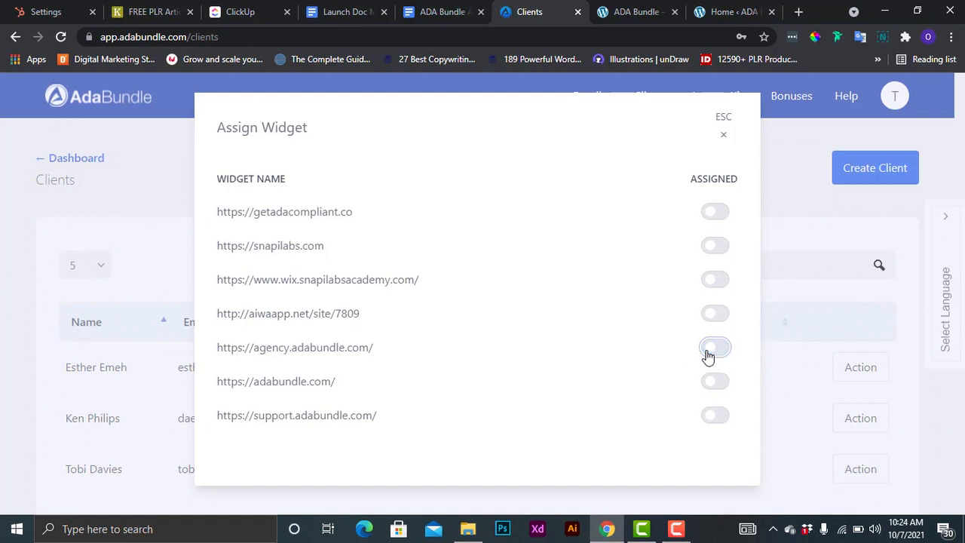
Close the assignment window, dismiss the notification and show the first client's actions.
{"action": "left_click", "coordinate": [723, 136]}
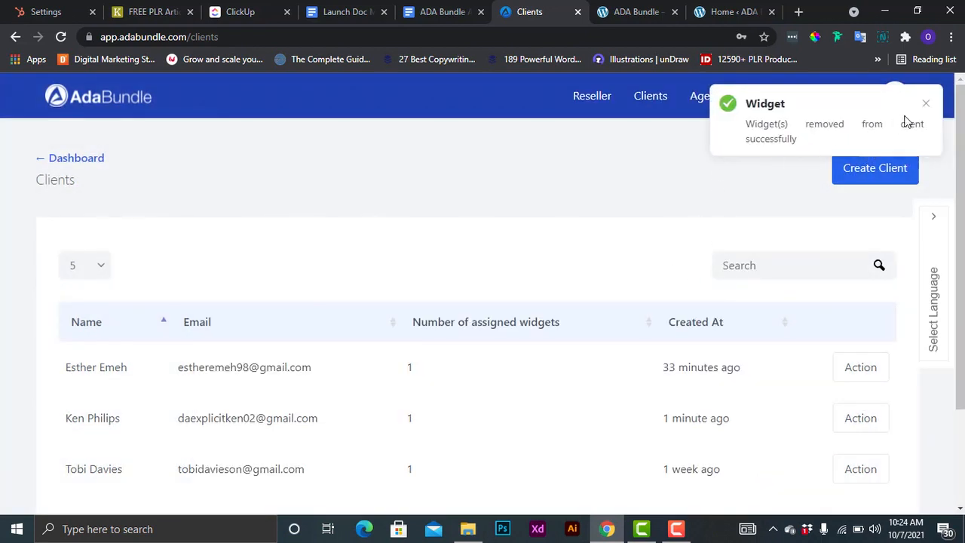
{"action": "left_click", "coordinate": [926, 104]}
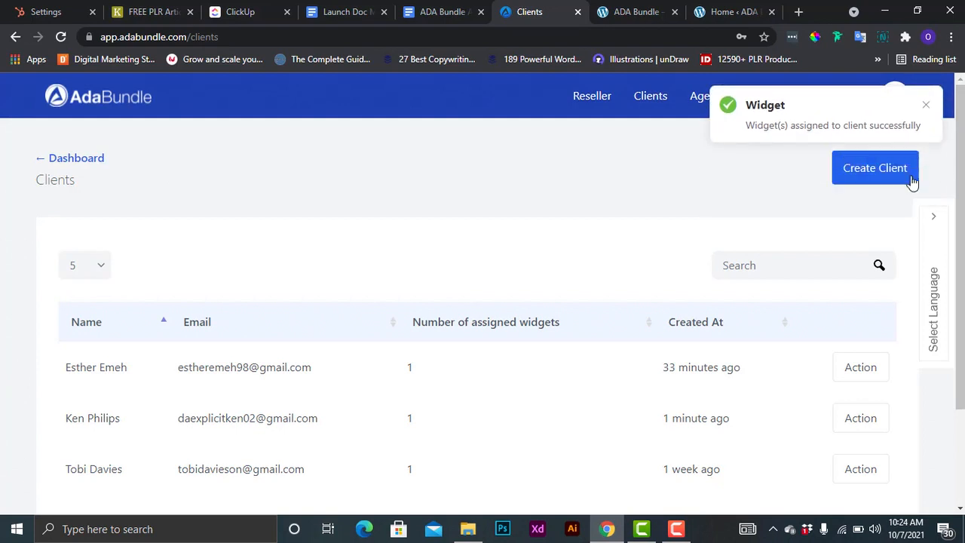
{"action": "left_click", "coordinate": [861, 377]}
Open and close the first client's password reset and edit dialogs unchanged, then dismiss its actions list.
{"action": "left_click", "coordinate": [826, 274]}
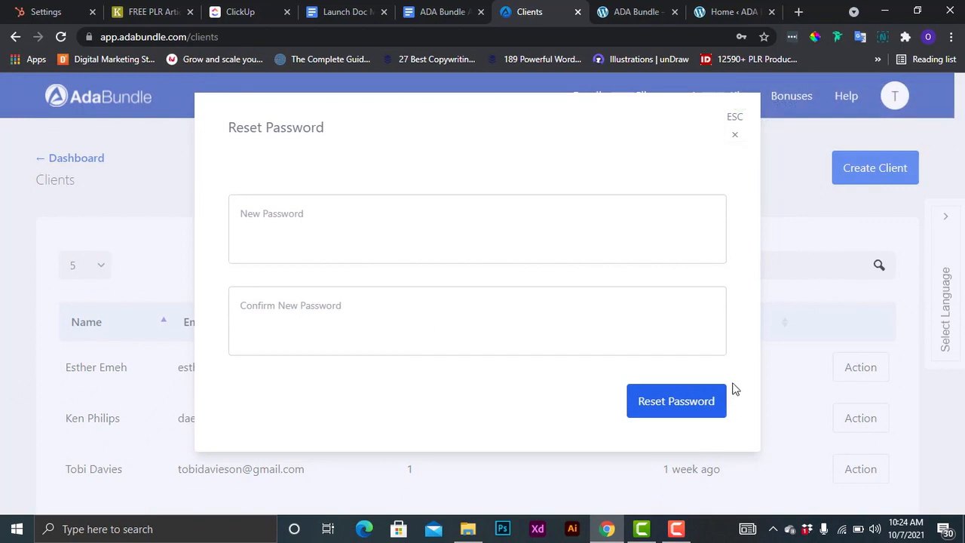
{"action": "left_click", "coordinate": [736, 136]}
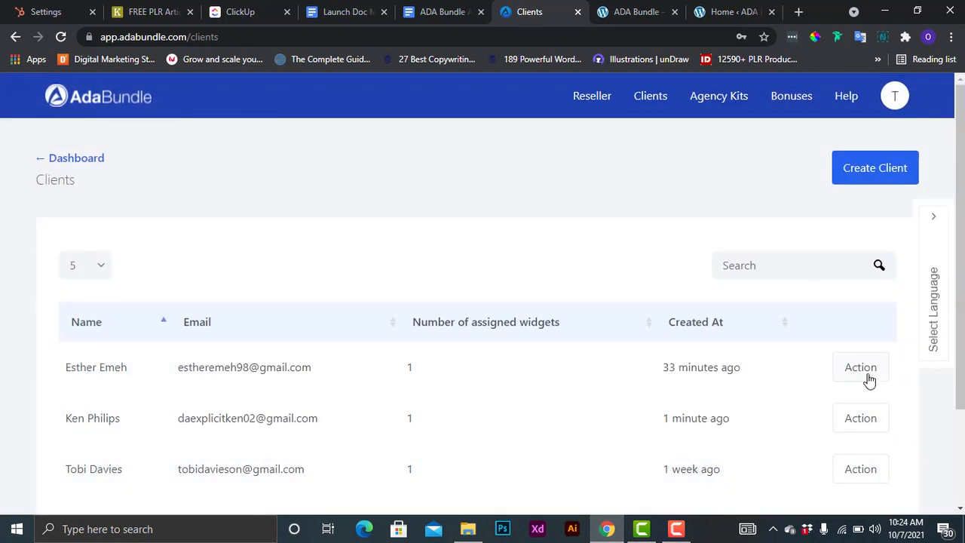
{"action": "left_click", "coordinate": [867, 379]}
{"action": "left_click", "coordinate": [812, 305]}
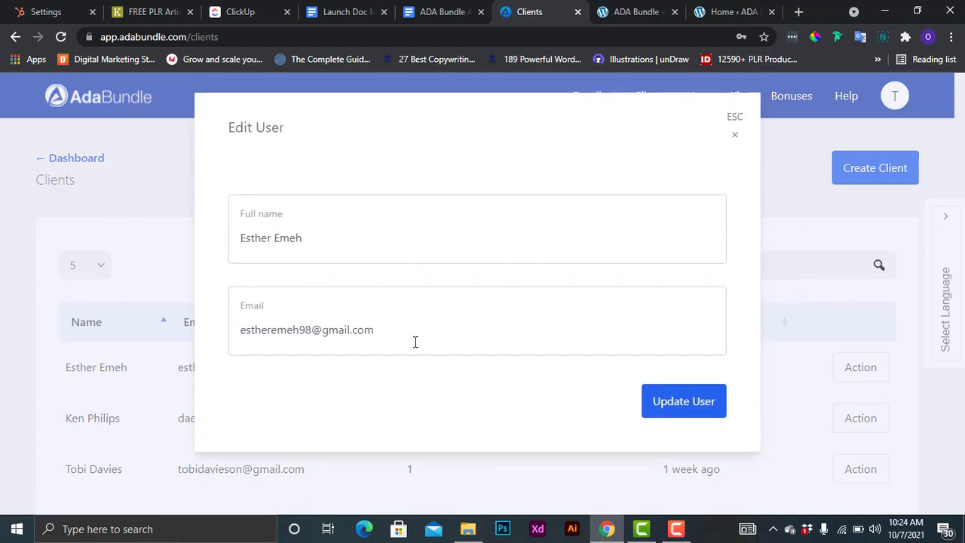
{"action": "left_click", "coordinate": [734, 137]}
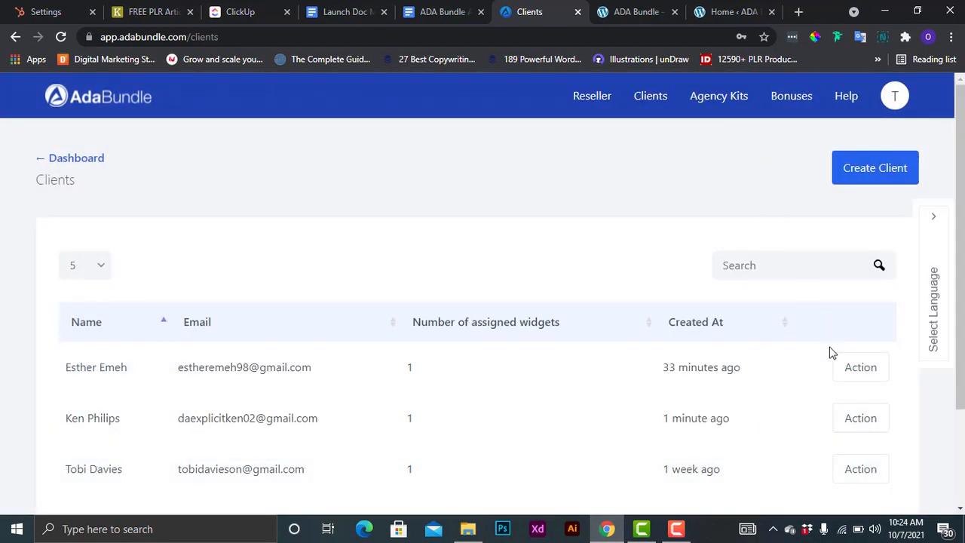
{"action": "left_click", "coordinate": [854, 373]}
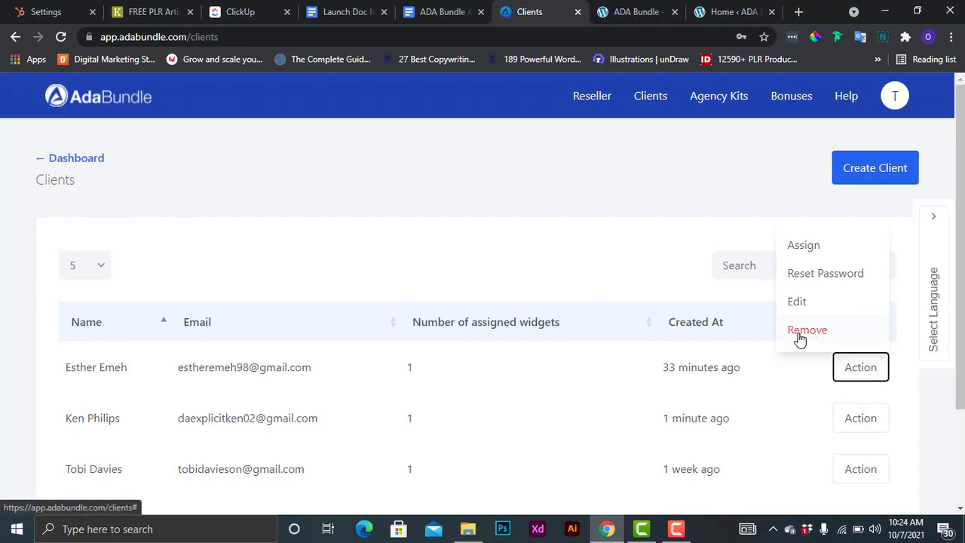
{"action": "left_click", "coordinate": [644, 282]}
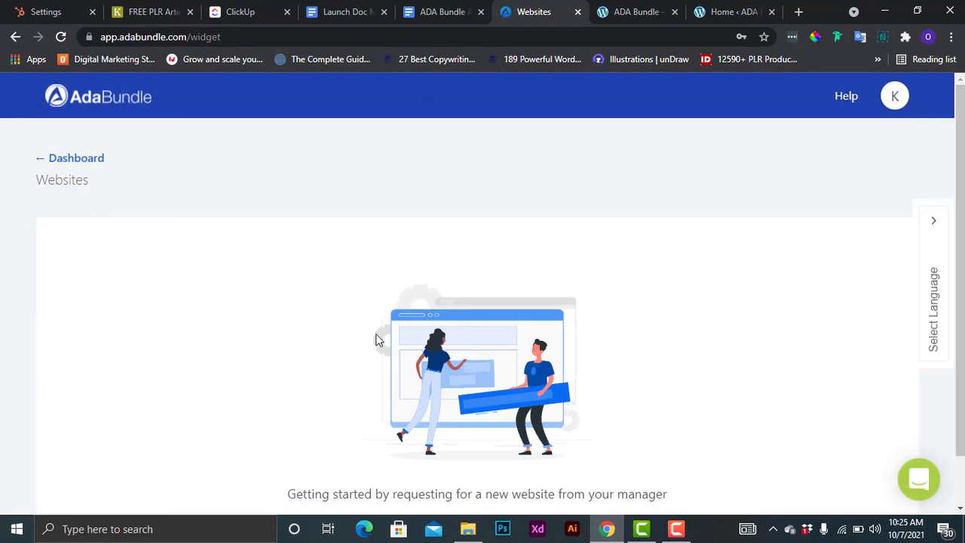
Scroll through the client's empty Websites page, then bring up the profile menu.
{"action": "scroll", "coordinate": [359, 338], "scroll_direction": "down", "scroll_amount": 1}
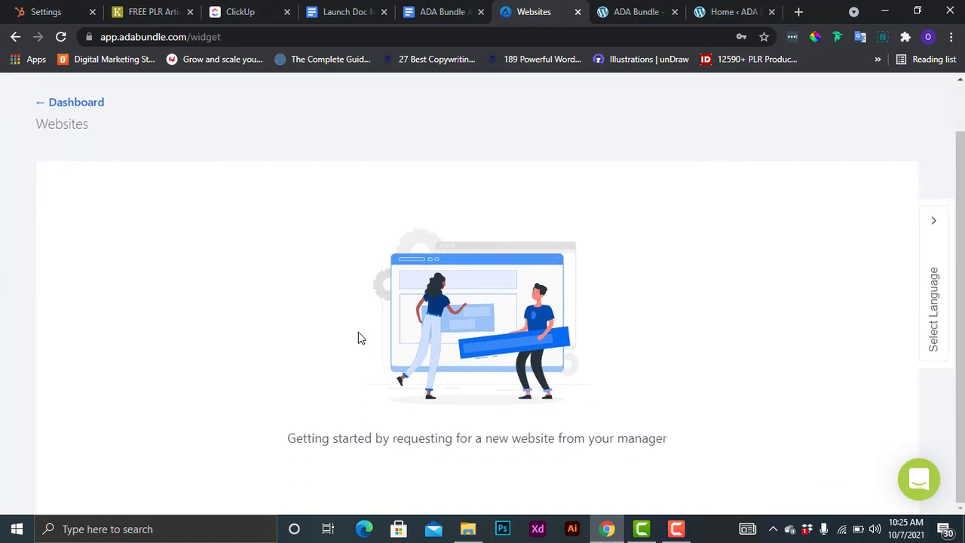
{"action": "scroll", "coordinate": [358, 338], "scroll_direction": "up", "scroll_amount": 1}
{"action": "scroll", "coordinate": [359, 336], "scroll_direction": "down", "scroll_amount": 1}
{"action": "scroll", "coordinate": [359, 336], "scroll_direction": "up", "scroll_amount": 1}
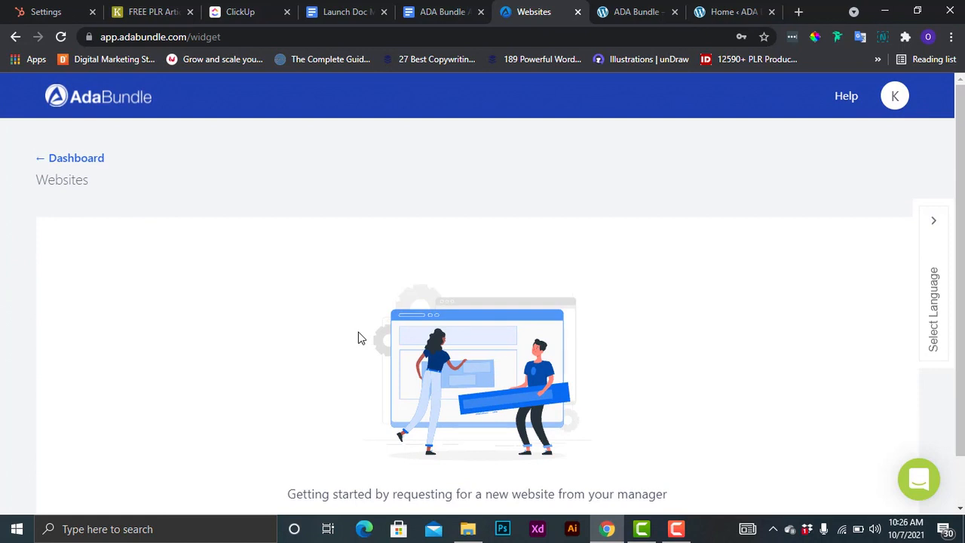
{"action": "left_click", "coordinate": [894, 101]}
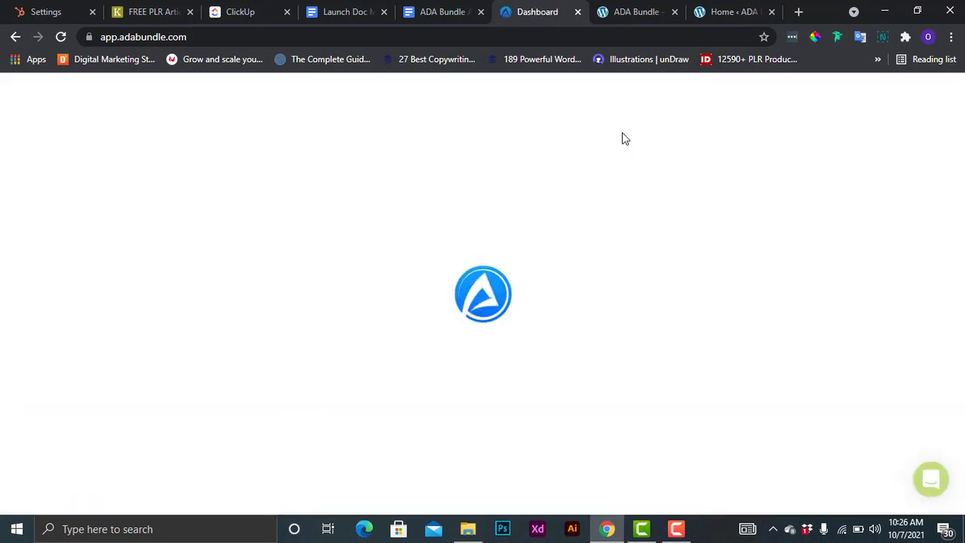
Sign out of the client account and enable a widget for the new client.
{"action": "left_click", "coordinate": [651, 95]}
{"action": "left_click", "coordinate": [860, 418]}
{"action": "left_click", "coordinate": [829, 326]}
{"action": "left_click", "coordinate": [715, 280]}
{"action": "left_click", "coordinate": [938, 103]}
{"action": "left_click", "coordinate": [724, 134]}
Log out of the agency account and sign in as the new client with saved credentials.
{"action": "left_click", "coordinate": [896, 96]}
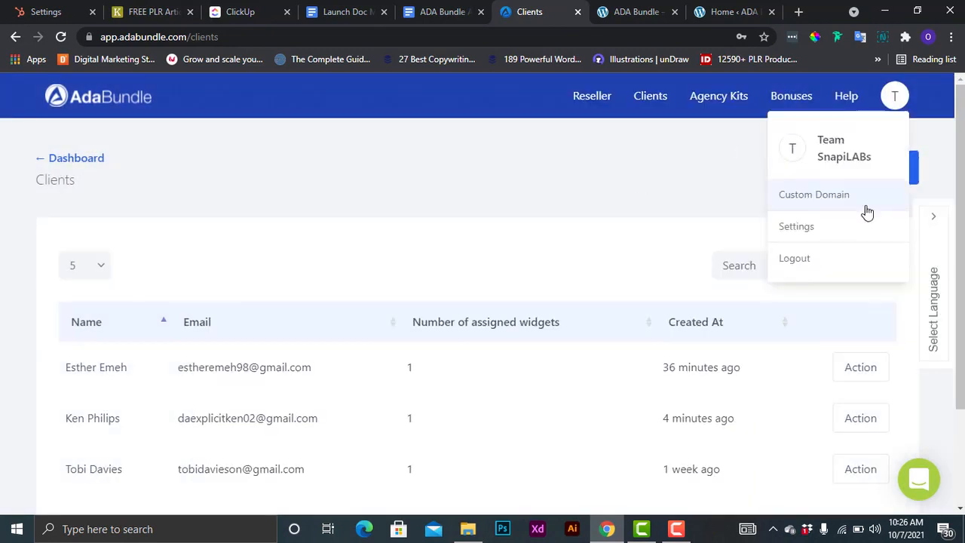
{"action": "left_click", "coordinate": [797, 257]}
{"action": "left_click", "coordinate": [58, 229]}
{"action": "type", "text": "da"}
{"action": "left_click", "coordinate": [111, 257]}
{"action": "left_click", "coordinate": [159, 386]}
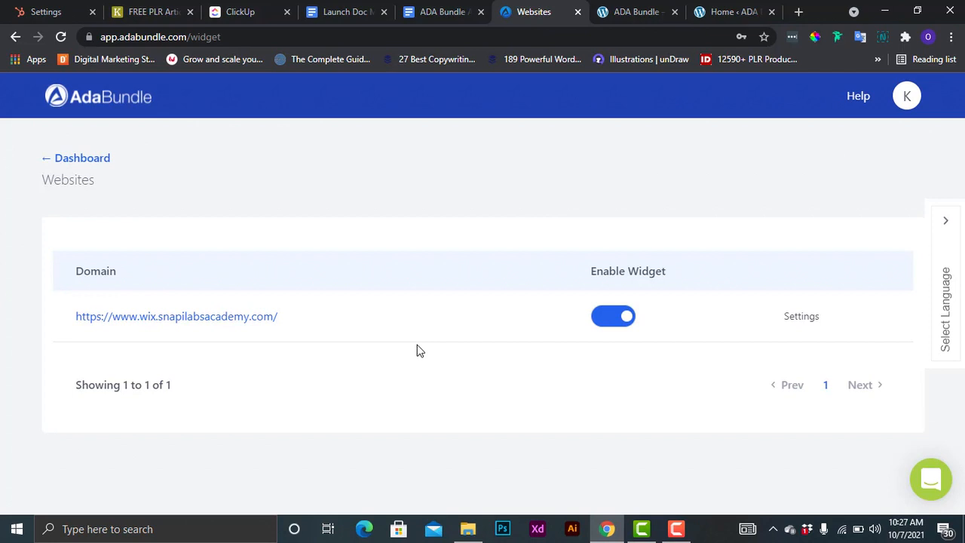
Turn the wix.snapilabsacademy.com widget off and on again, then open its Settings.
{"action": "left_click", "coordinate": [604, 324]}
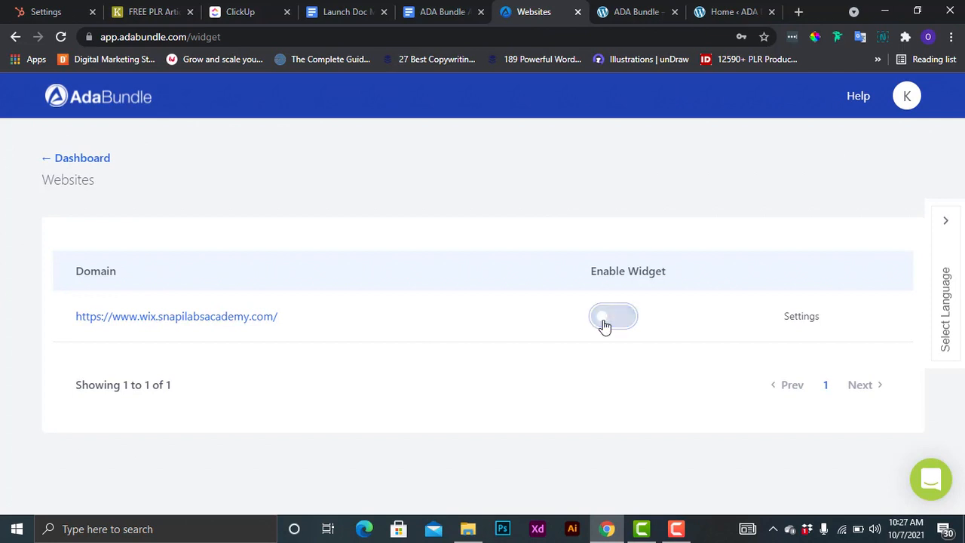
{"action": "left_click", "coordinate": [629, 321]}
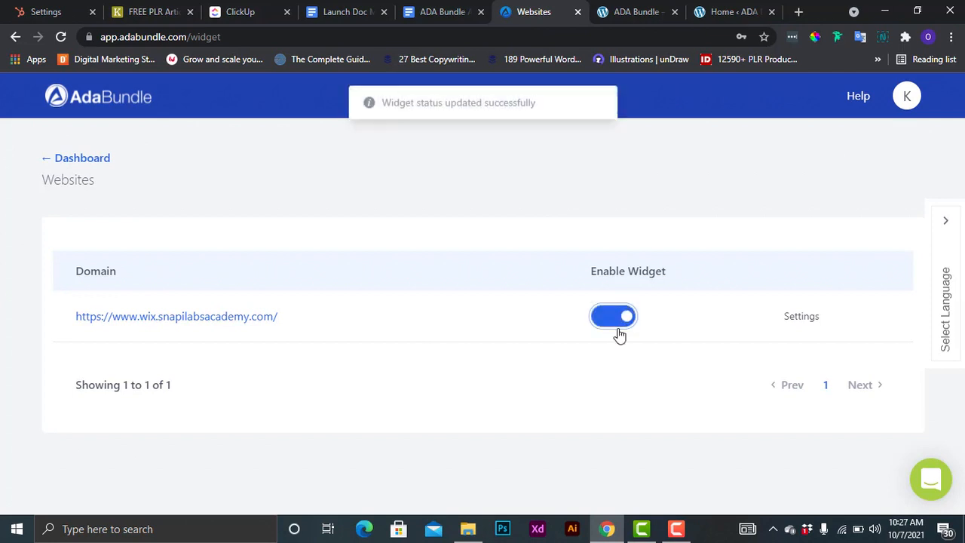
{"action": "left_click", "coordinate": [801, 317]}
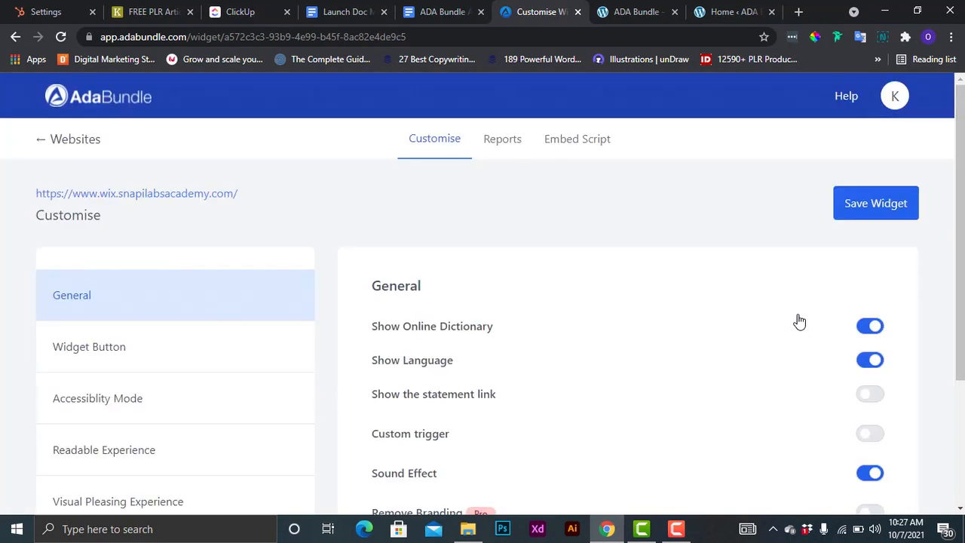
Review the General customisation options without changes and go back to Websites.
{"action": "scroll", "coordinate": [801, 324], "scroll_direction": "down", "scroll_amount": 3}
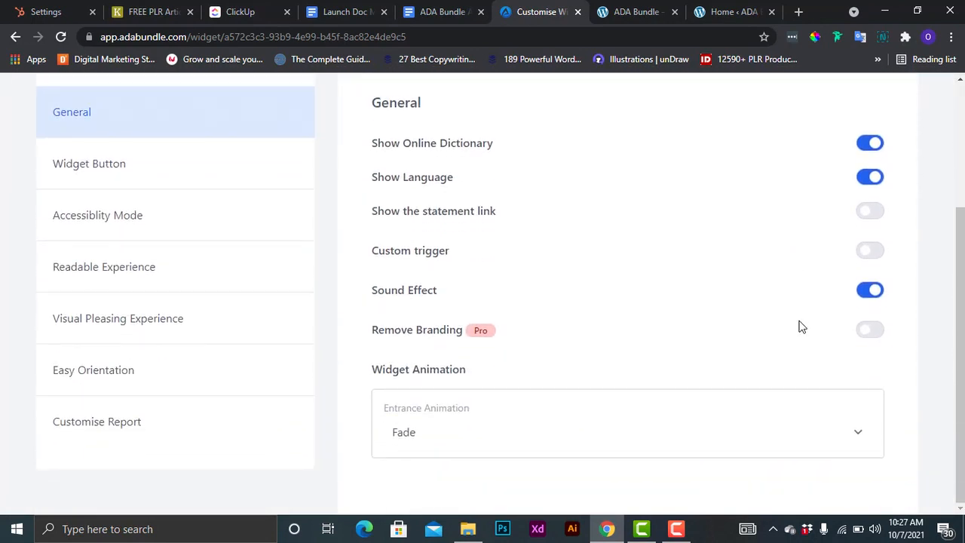
{"action": "scroll", "coordinate": [801, 327], "scroll_direction": "up", "scroll_amount": 3}
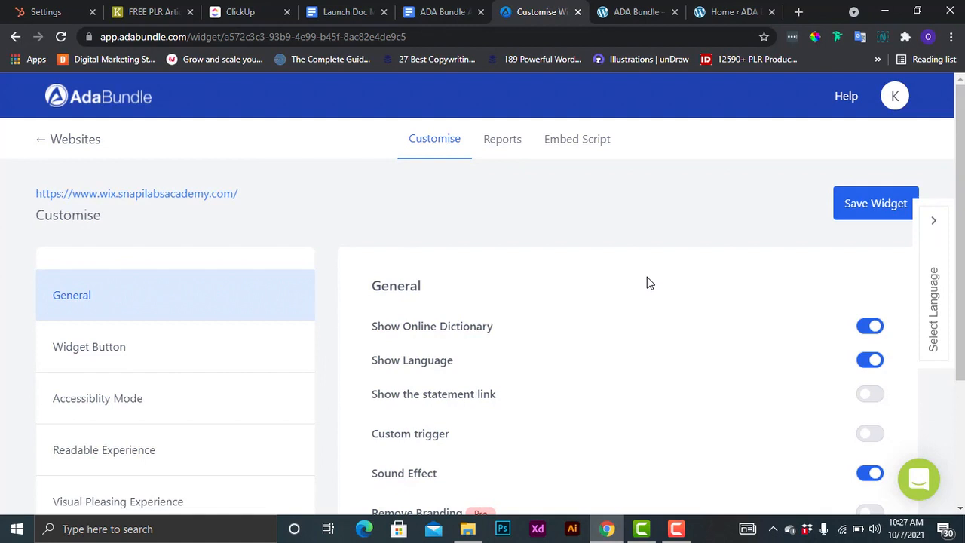
{"action": "scroll", "coordinate": [641, 281], "scroll_direction": "down", "scroll_amount": 1}
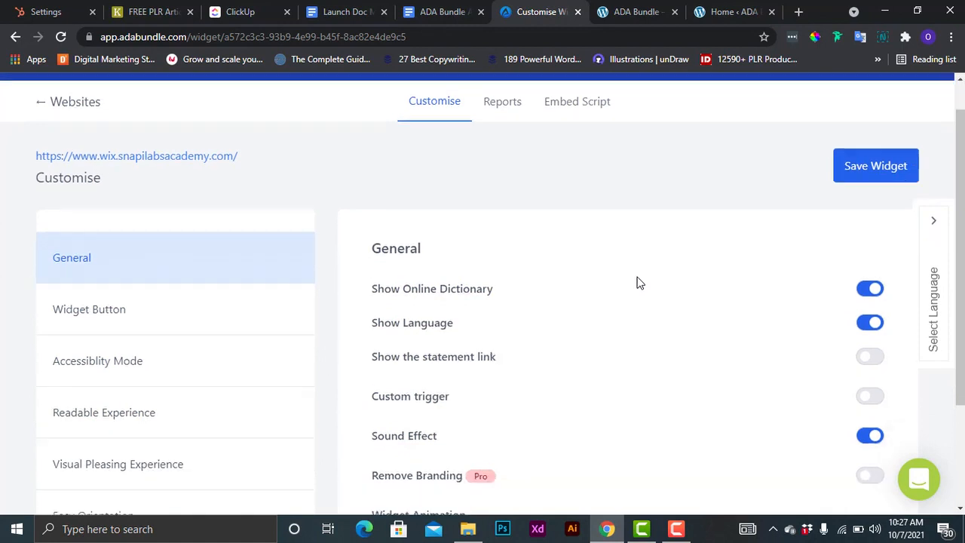
{"action": "scroll", "coordinate": [638, 280], "scroll_direction": "up", "scroll_amount": 1}
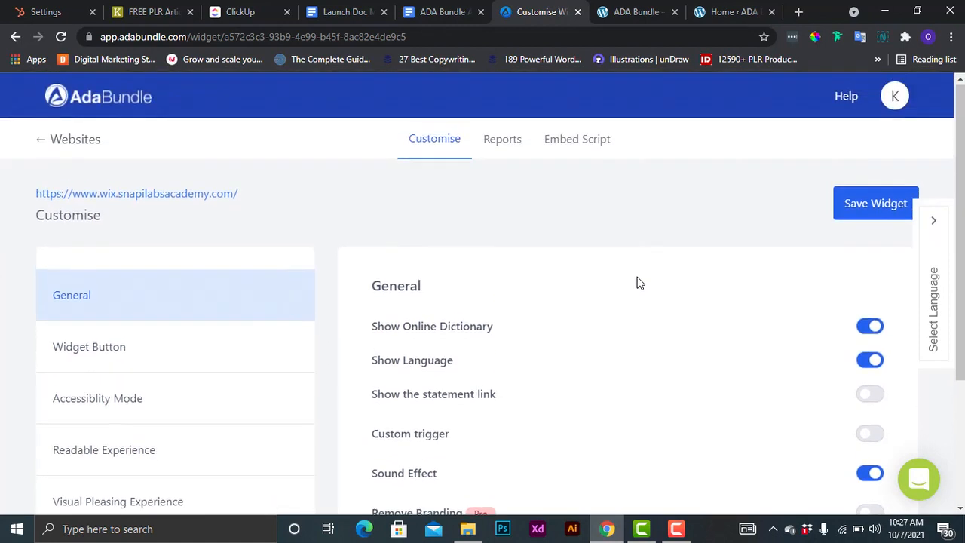
{"action": "left_click", "coordinate": [83, 141]}
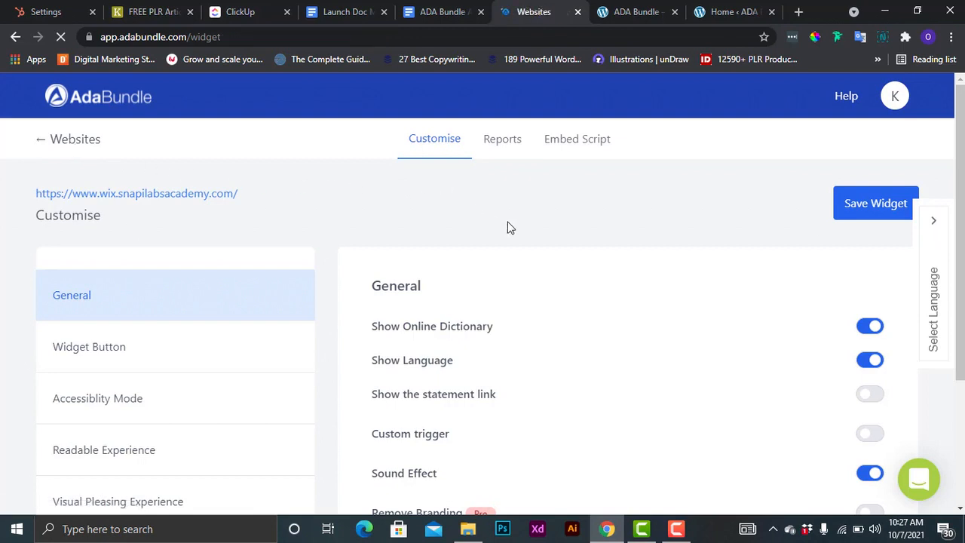